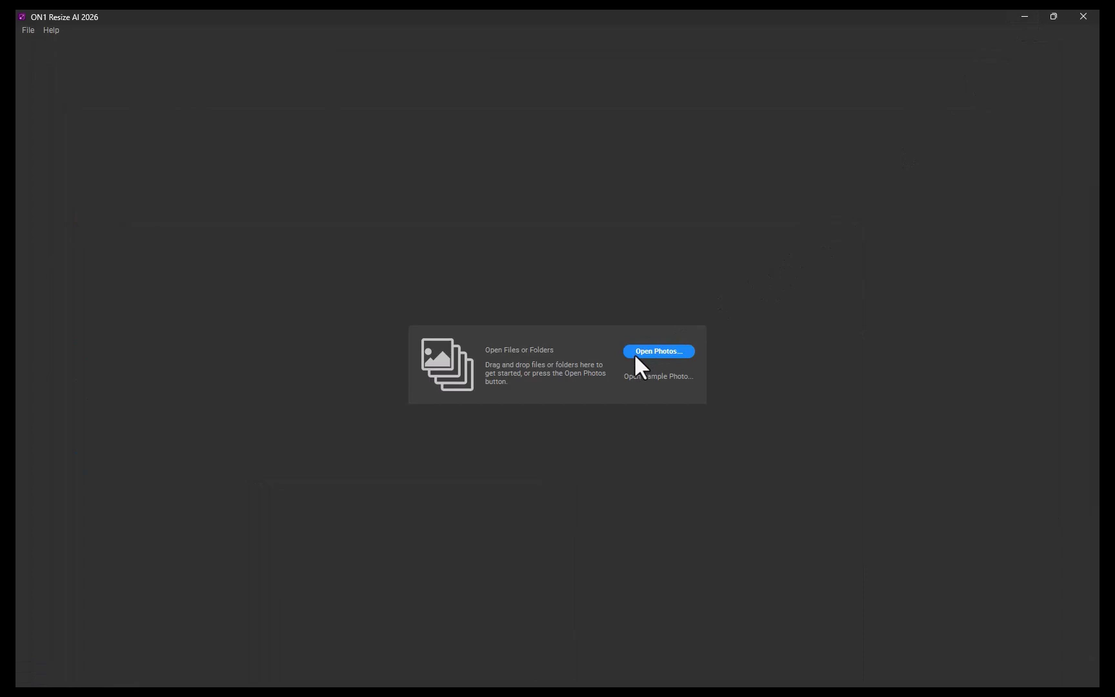
Step: Open all images in the TESTIMAGES folder, with owl.jpg (184x130) shown first
left_click(635, 352)
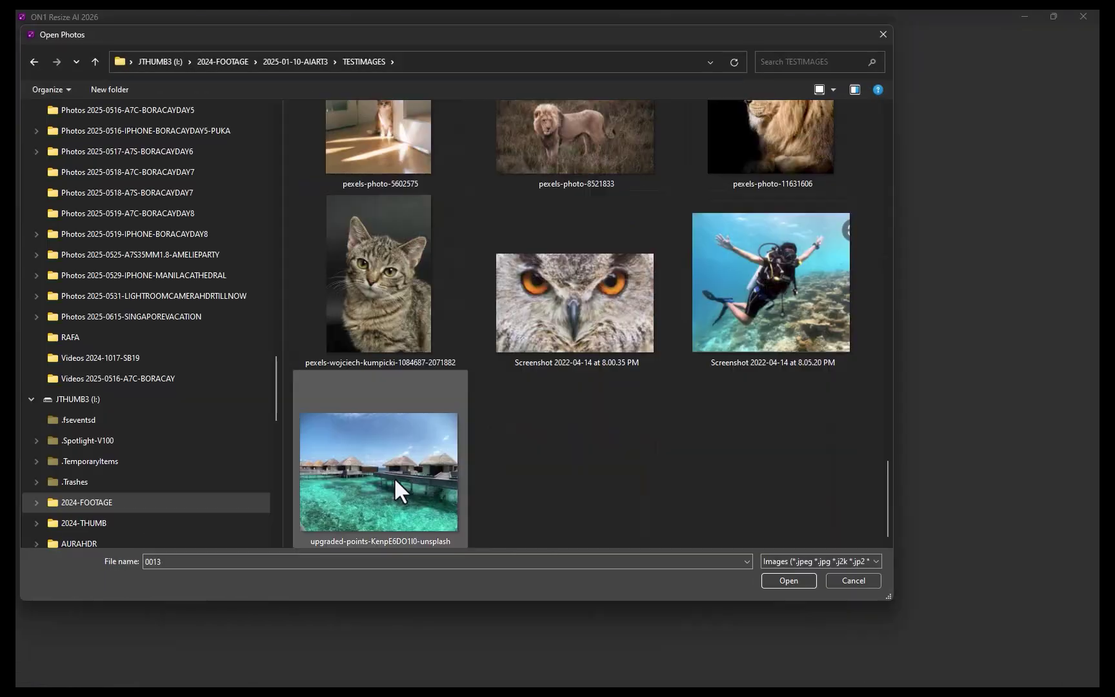
key("ctrl+a")
left_click(796, 580)
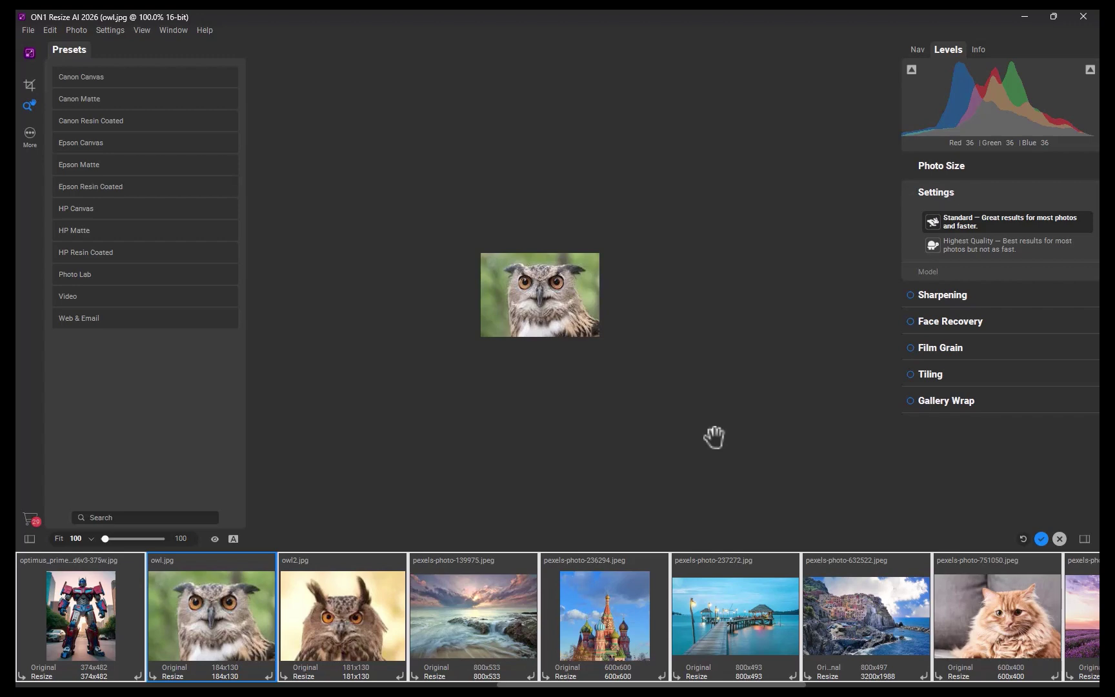
Step: Enlarge owl.jpg 4x to 736 x 520 pixels and pan the enlarged preview
left_click(941, 166)
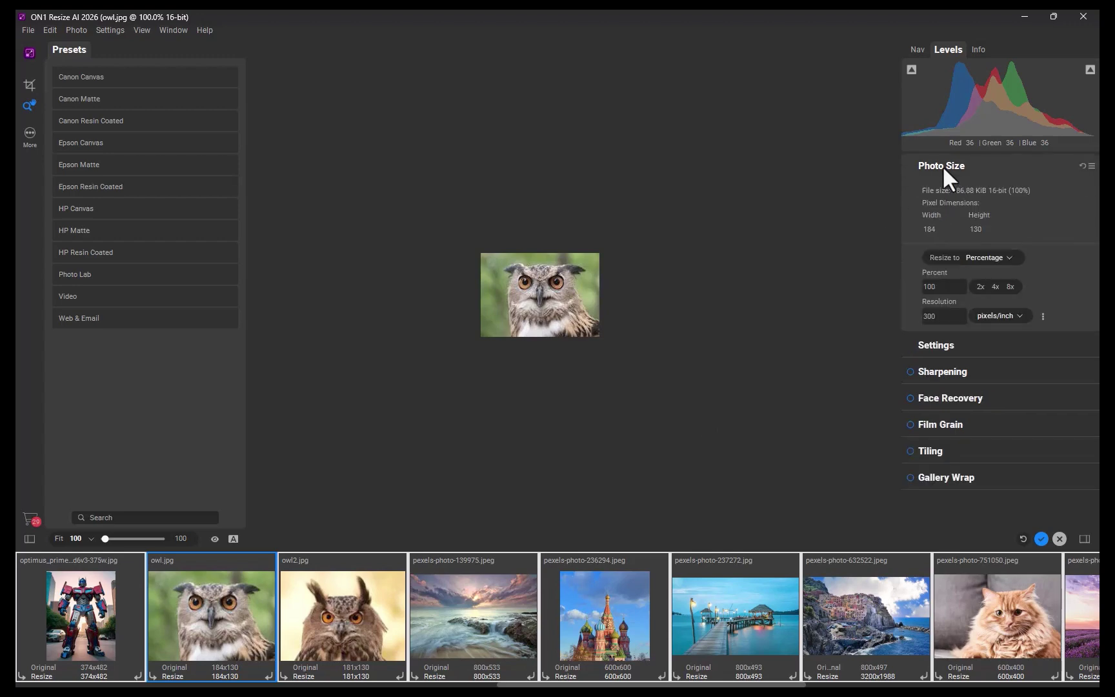
left_click(993, 285)
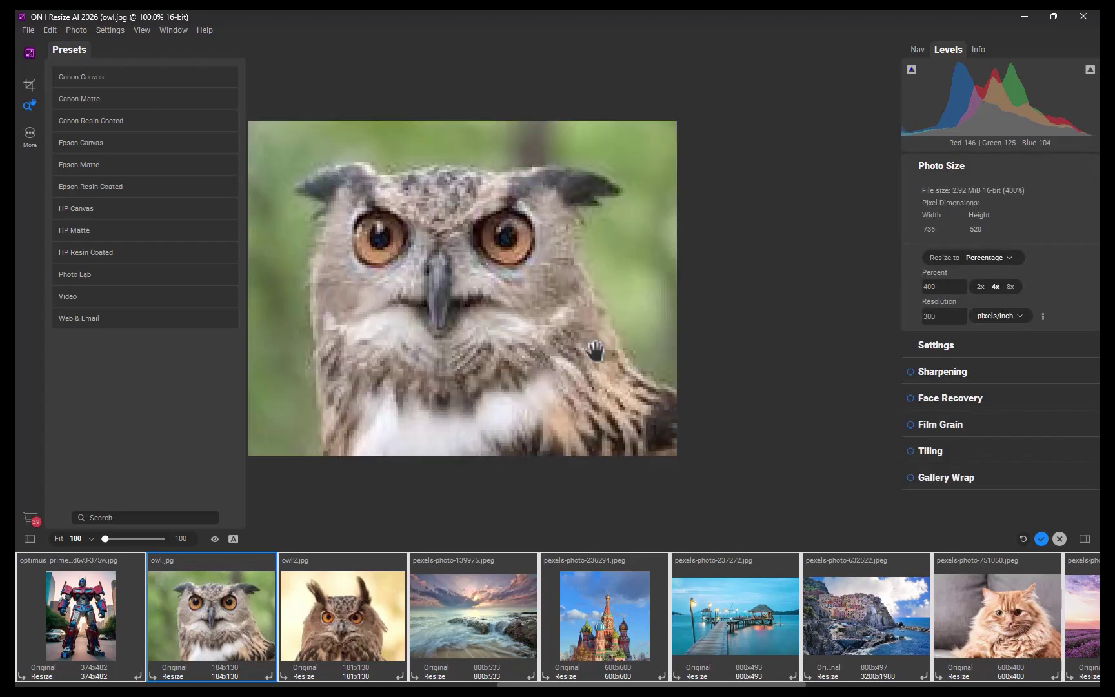
left_click_drag(659, 361, 696, 375)
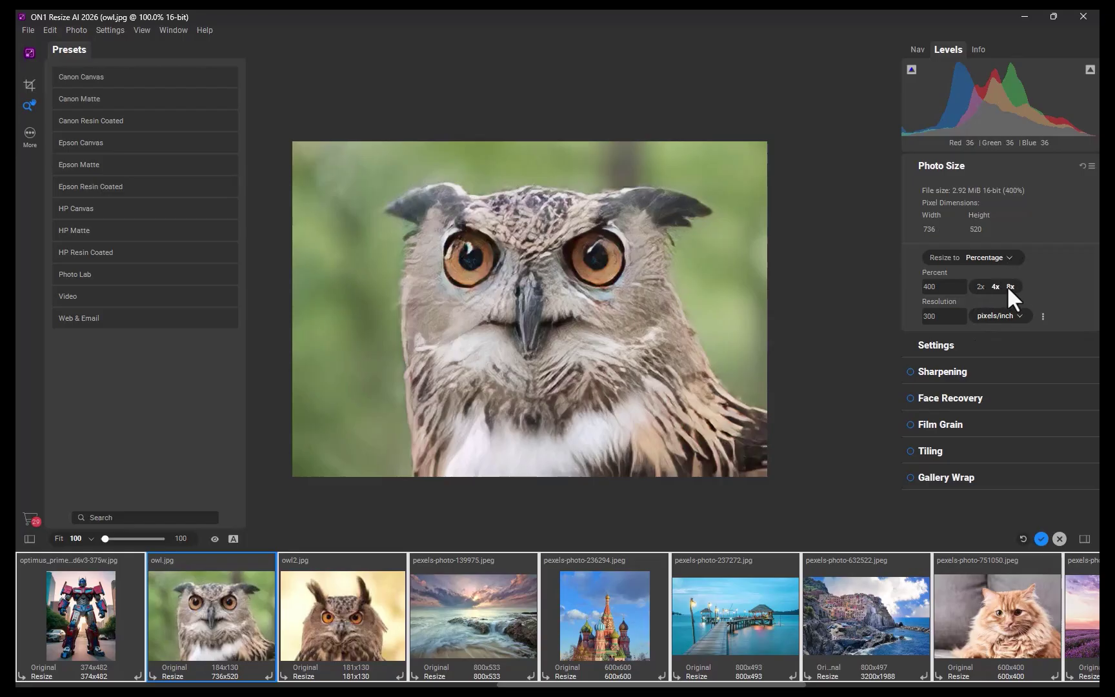
Step: Enlarge the owl 8x and compare the upscale against the original
left_click(1010, 286)
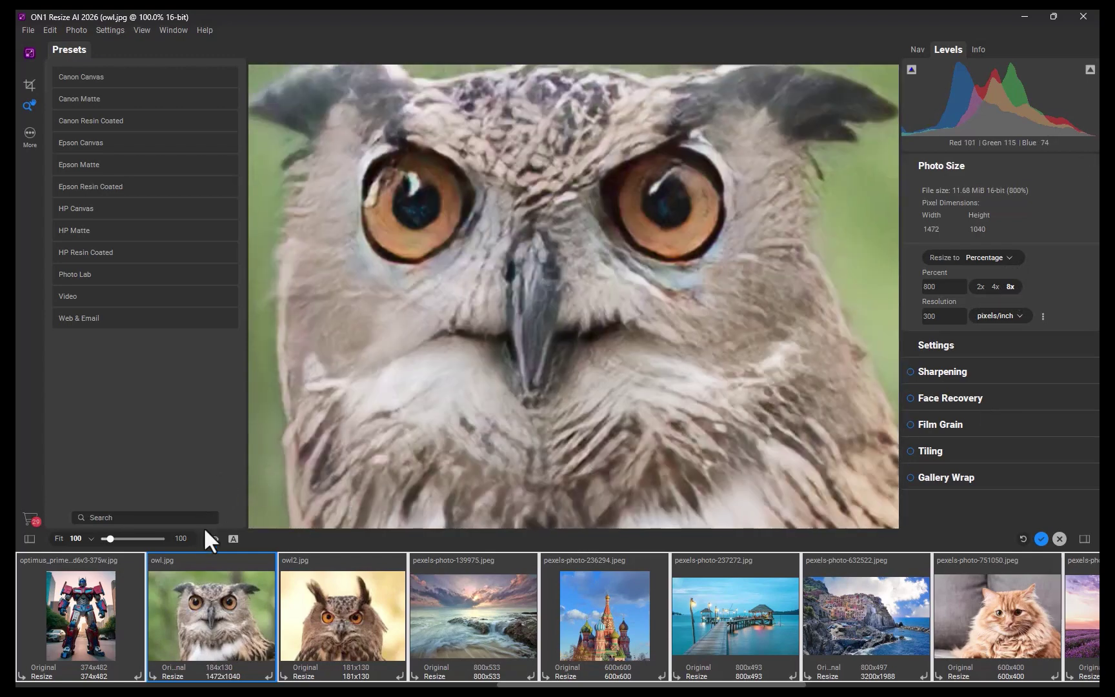
left_click(214, 539)
left_click(214, 538)
left_click(213, 537)
left_click(213, 537)
Step: Switch the owl to the Highest Quality model, compare with the original, then bring up the runner photo
left_click(947, 345)
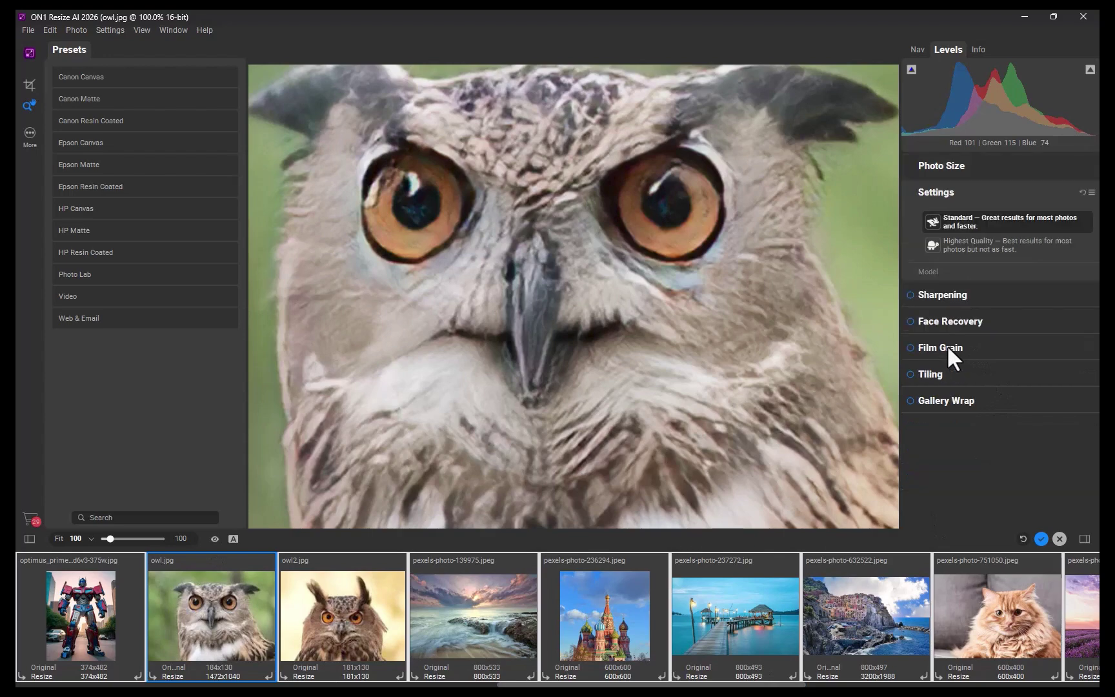
left_click(951, 239)
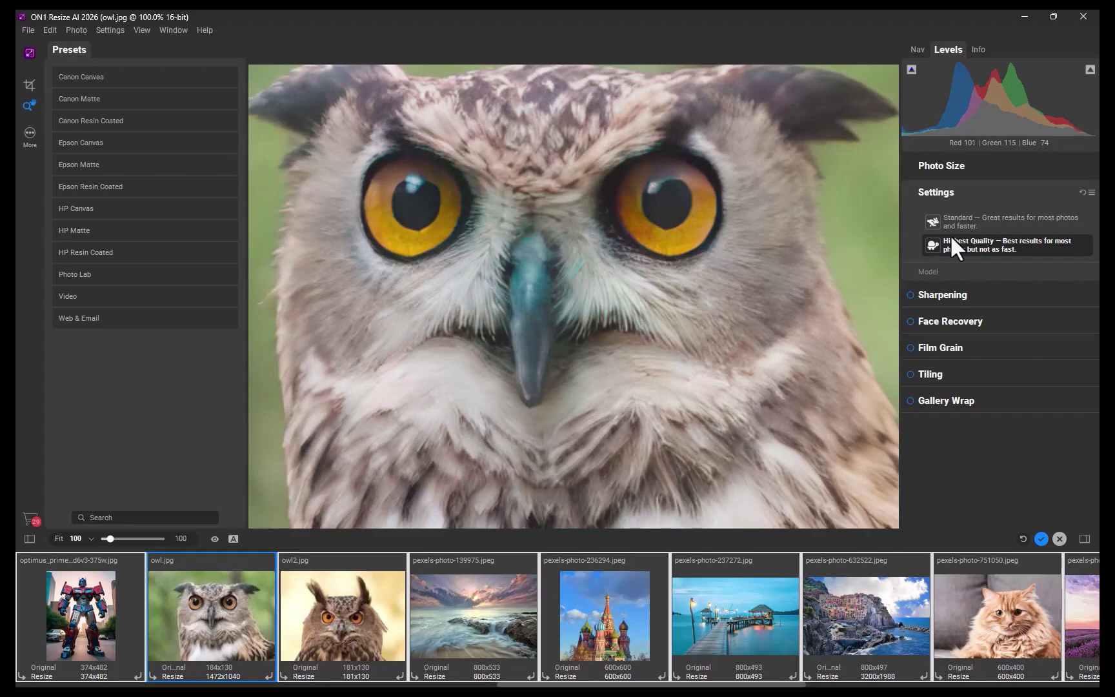
left_click(213, 539)
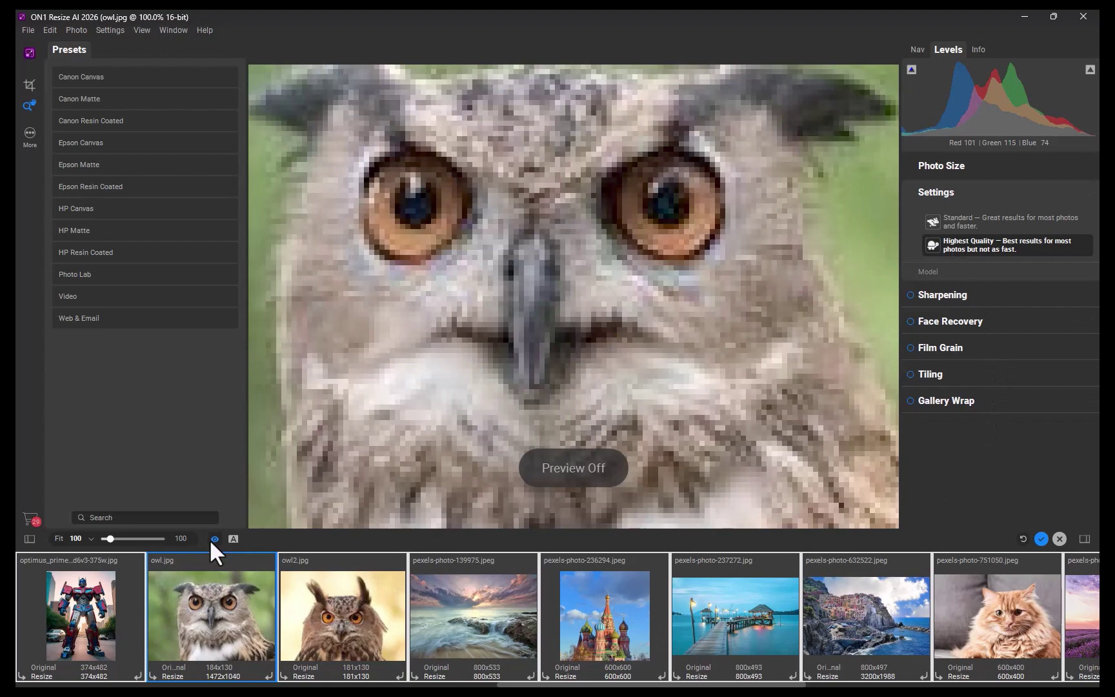
left_click(213, 539)
left_click(213, 539)
left_click(213, 540)
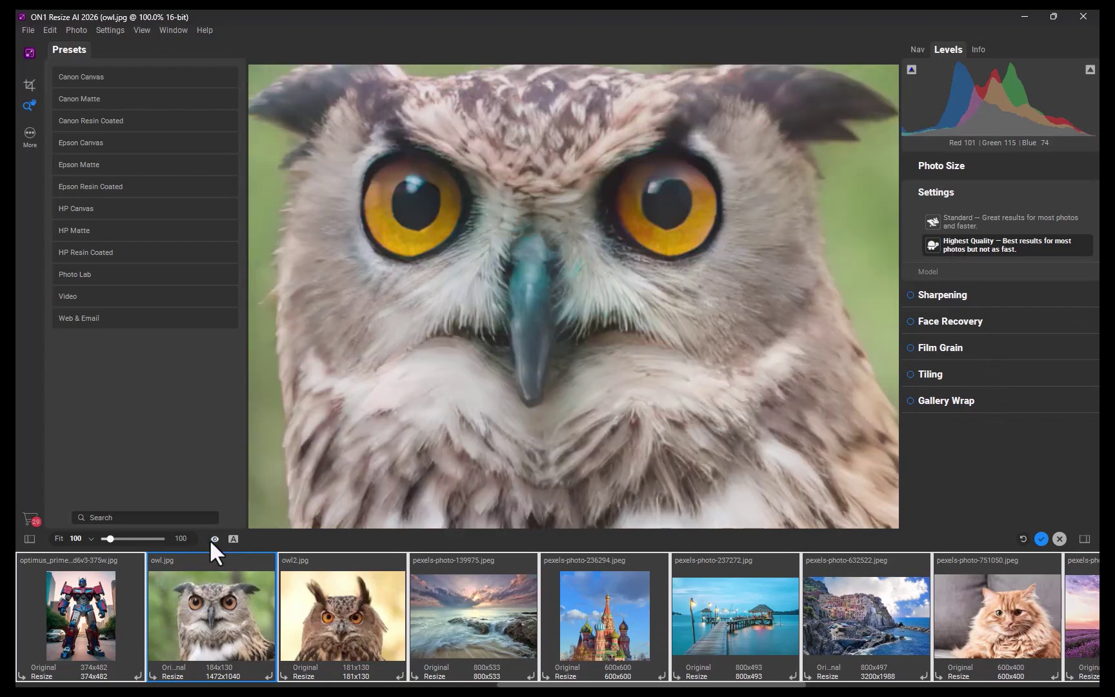
scroll(145, 623, "right", 5)
left_click(144, 623)
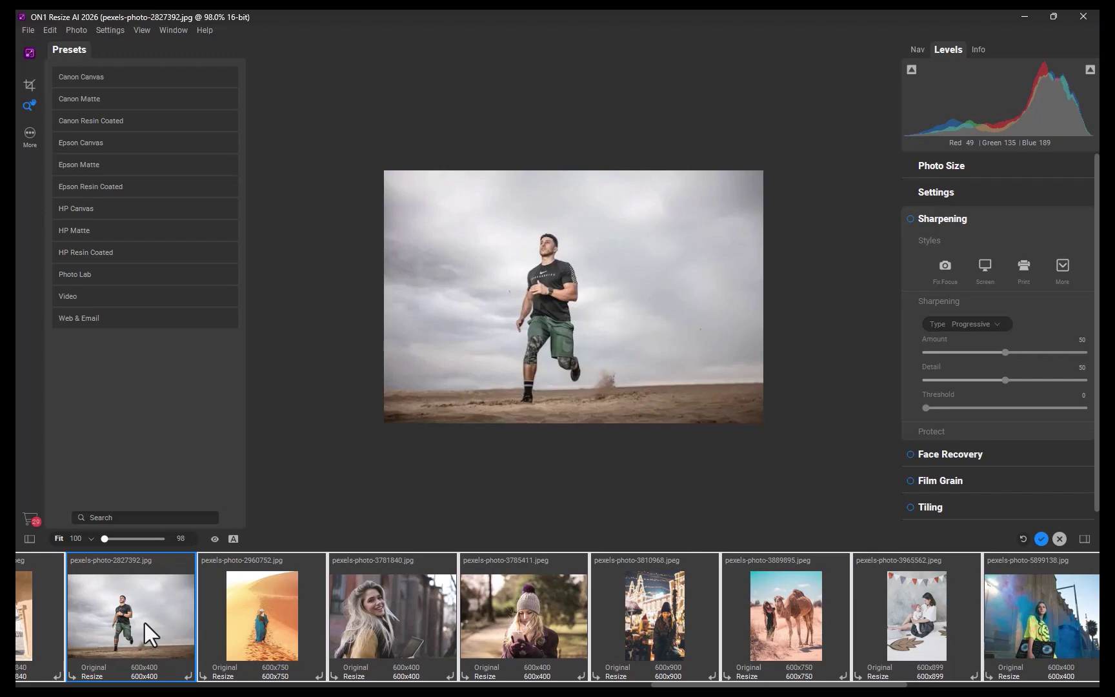
Step: View the runner photo at 100%, enlarge it 4x to 2400 x 1600, and zoom to 200%
key("ctrl+alt+0")
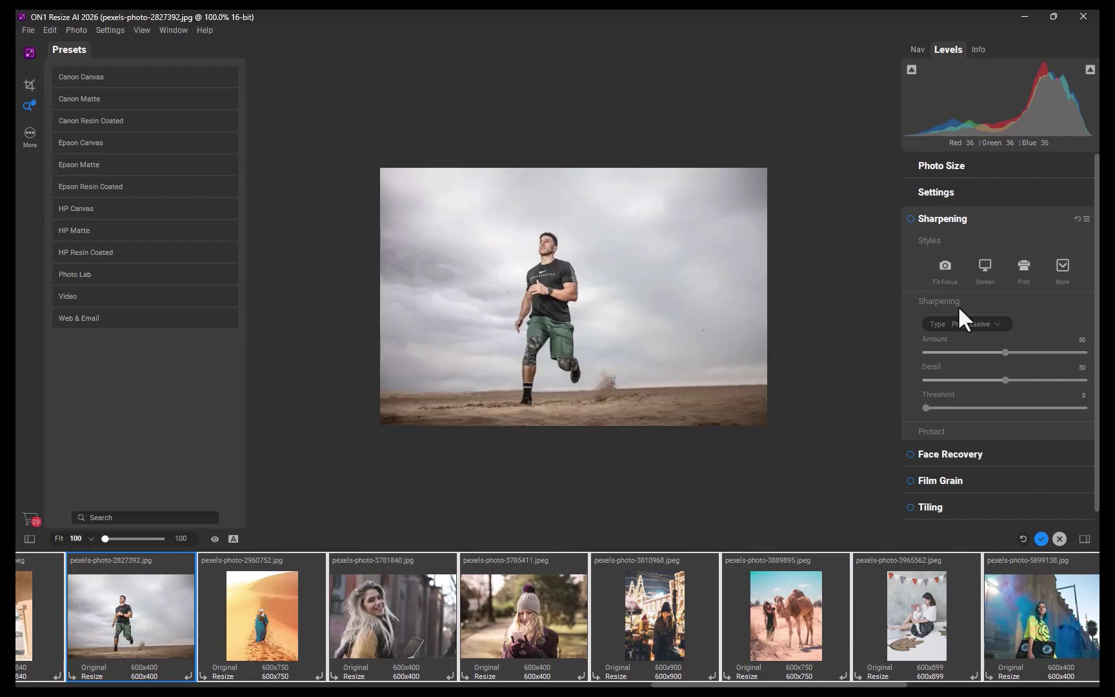
left_click(936, 165)
left_click(994, 287)
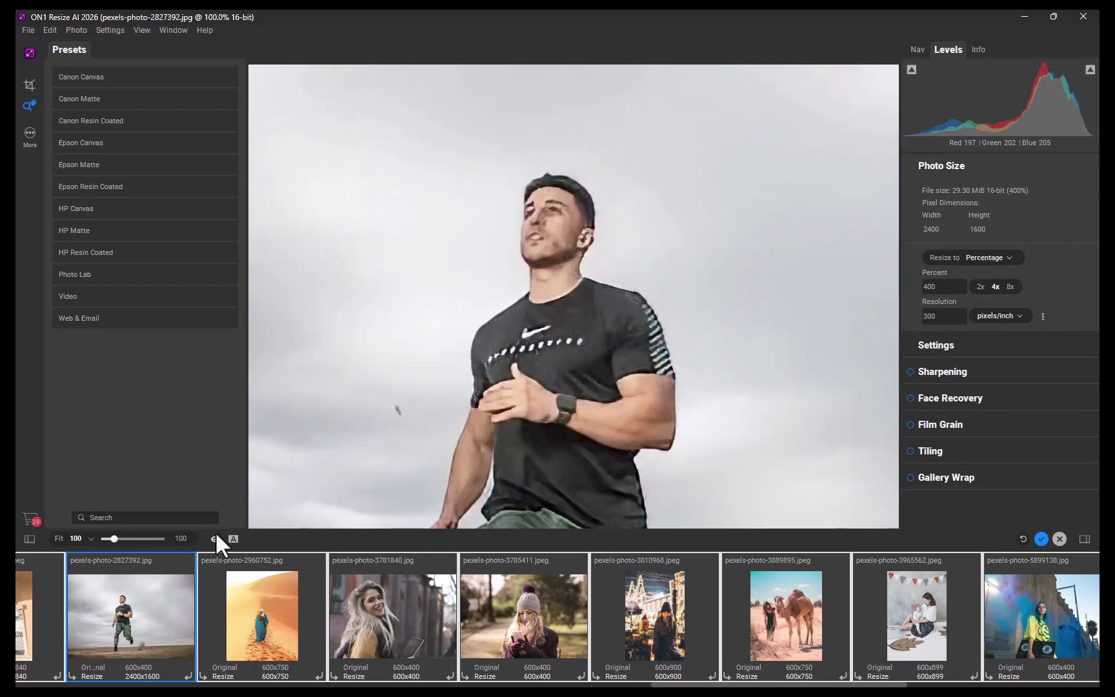
key("ctrl+equal")
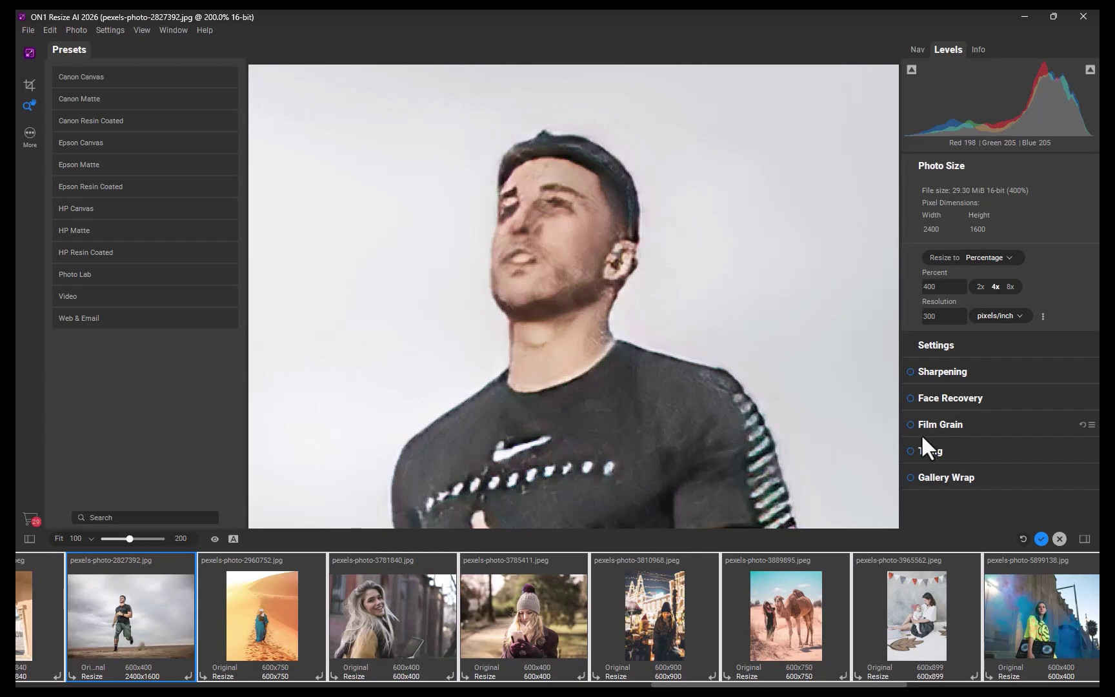
Step: Enable Face Recovery on the runner, toggling it off and on to compare, leaving it on
left_click(910, 397)
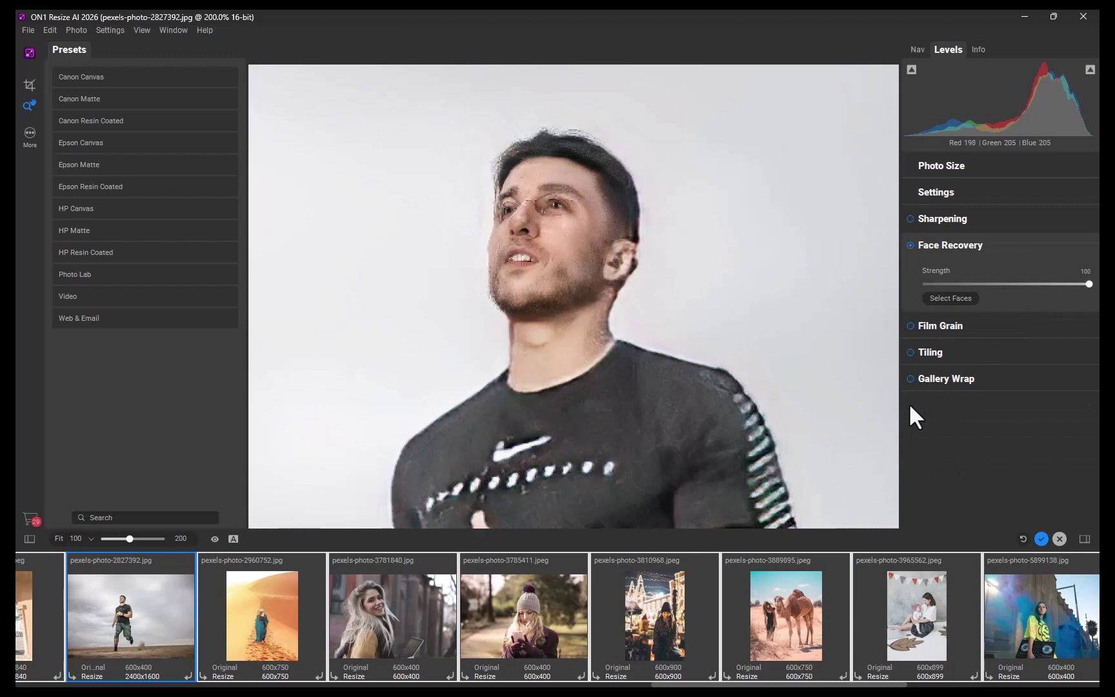
left_click(909, 245)
left_click(910, 245)
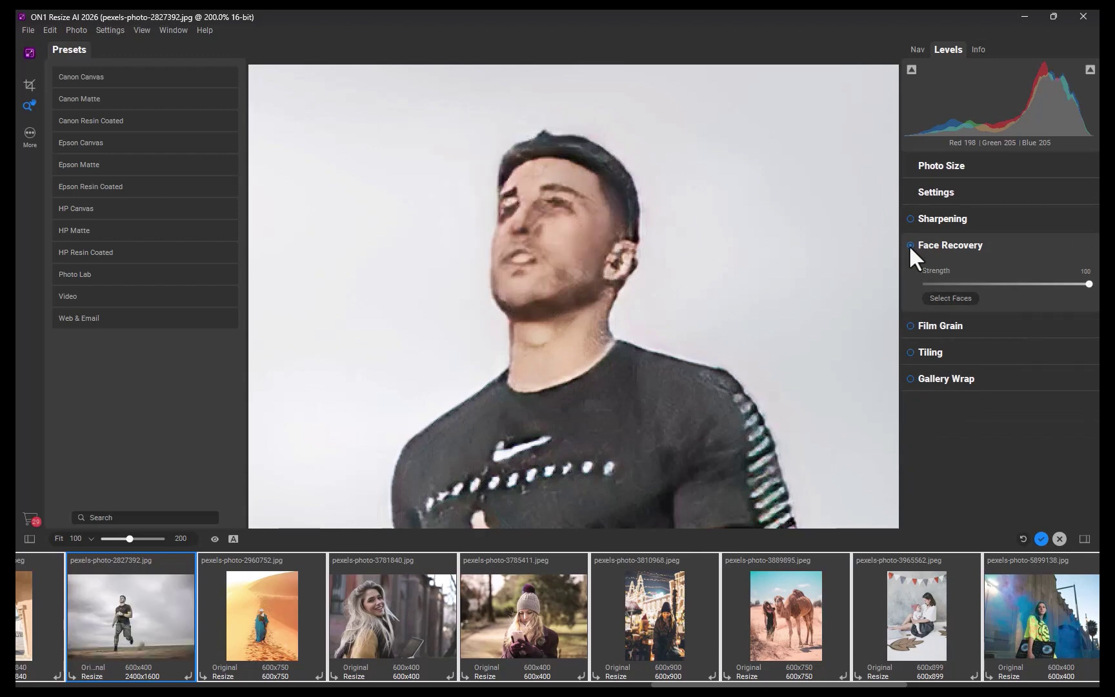
left_click(910, 245)
left_click(909, 245)
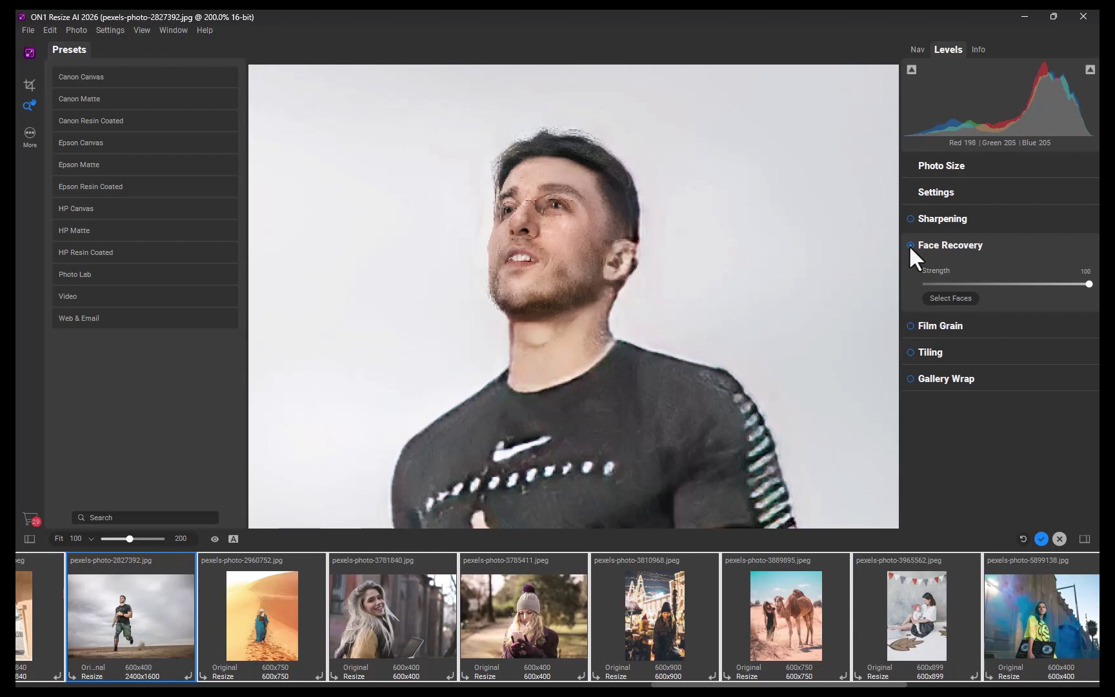
left_click(910, 245)
left_click(909, 245)
Step: Expand Settings to show the Standard and Highest Quality model choices
left_click(931, 193)
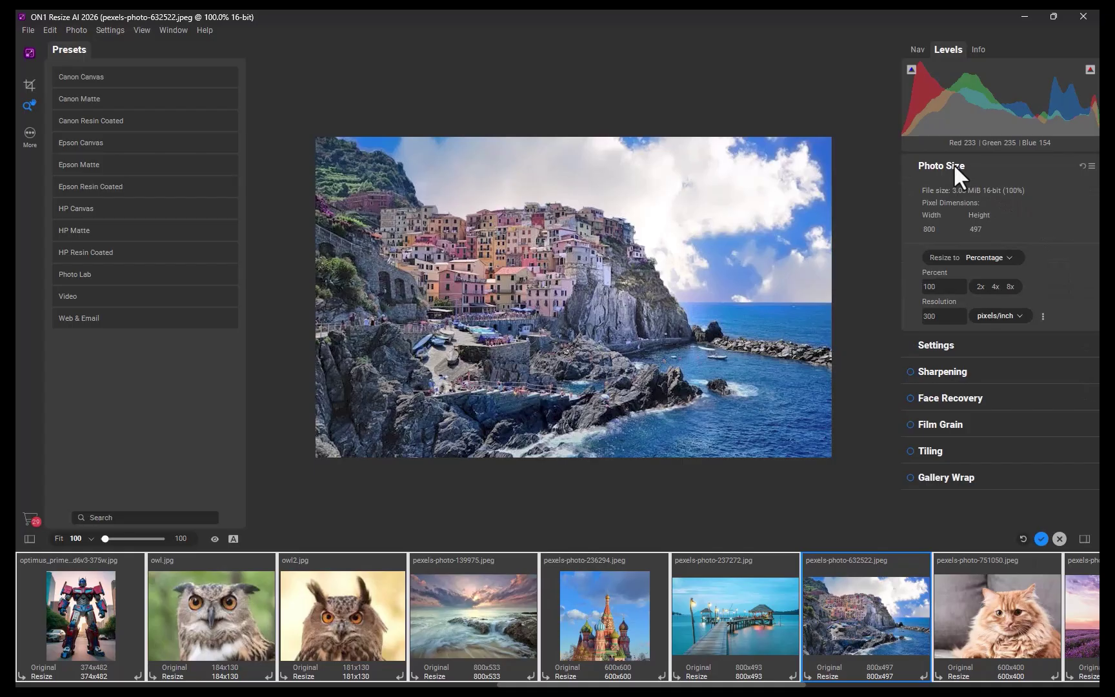
Step: Resize the village photo by Percentage at 4x (3200x1988) and compare with the original
left_click(981, 257)
left_click(981, 256)
left_click(990, 285)
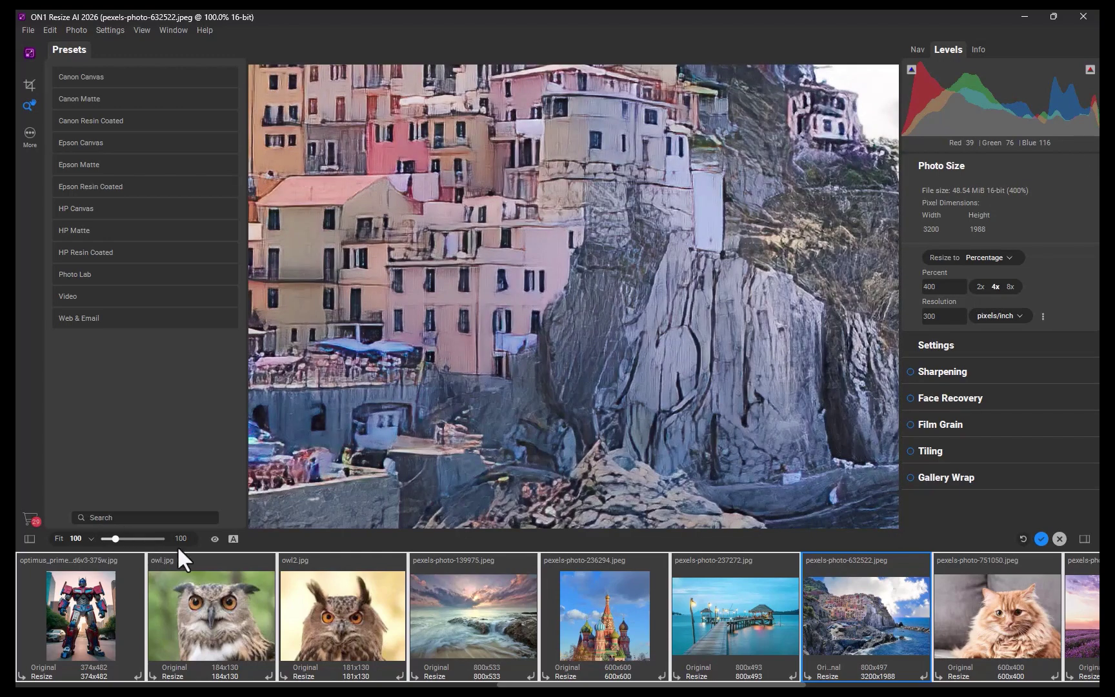
left_click(214, 539)
left_click(215, 538)
left_click(940, 346)
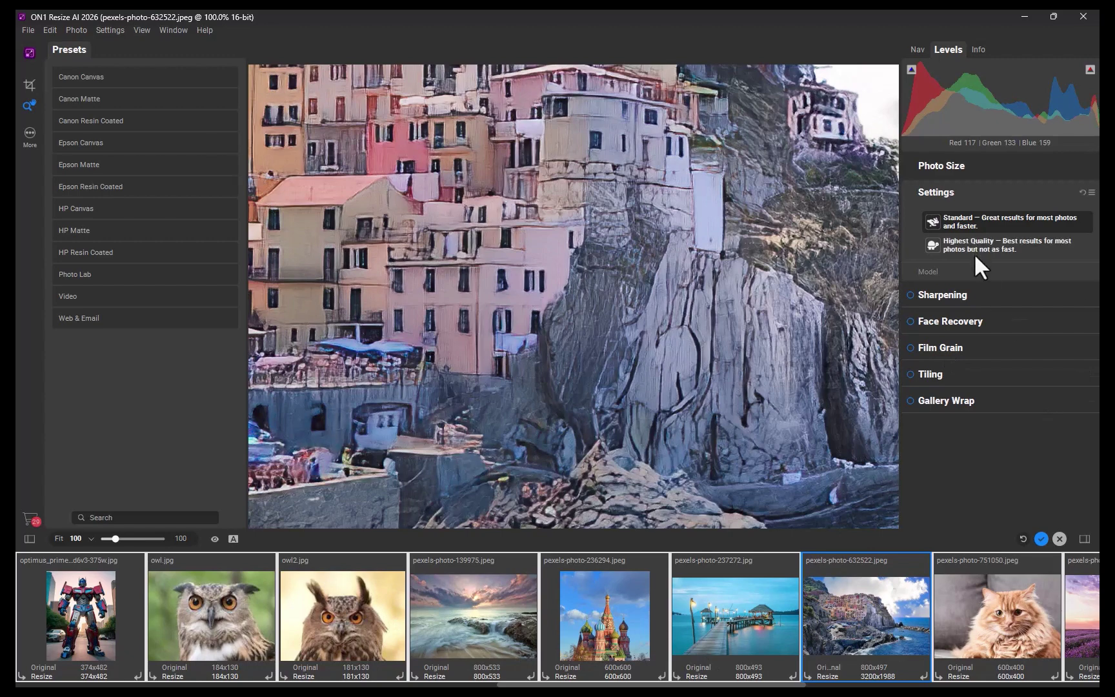
Step: Lower the Sharpening Amount to 53, comparing against the original while panning to the sea
left_click(907, 299)
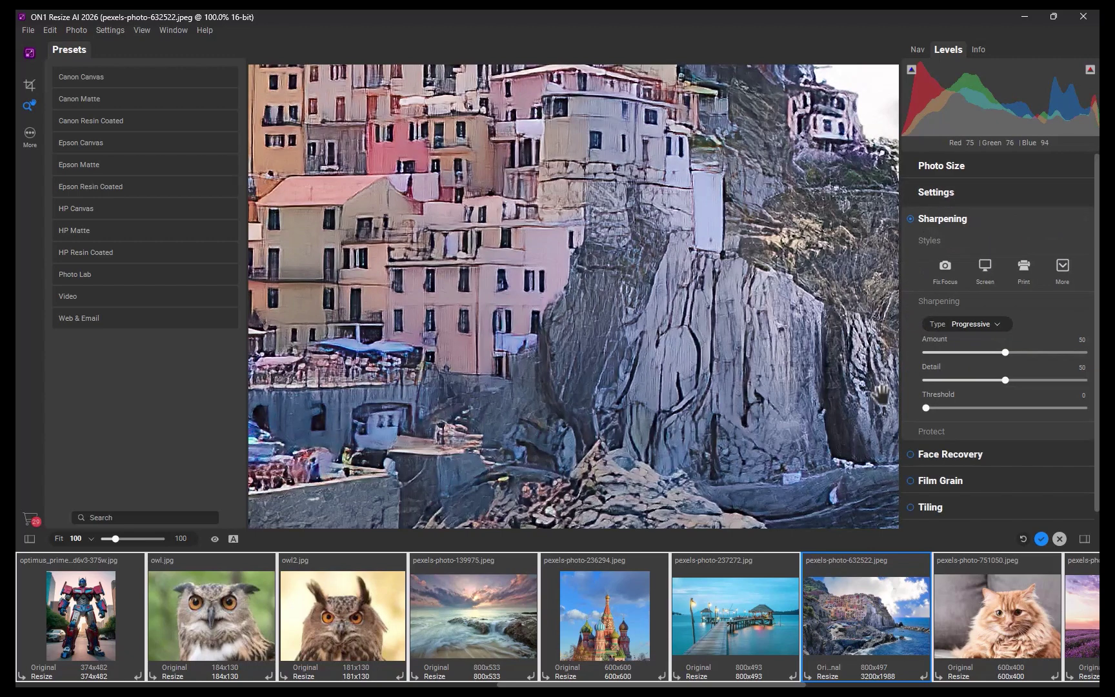
left_click(1064, 353)
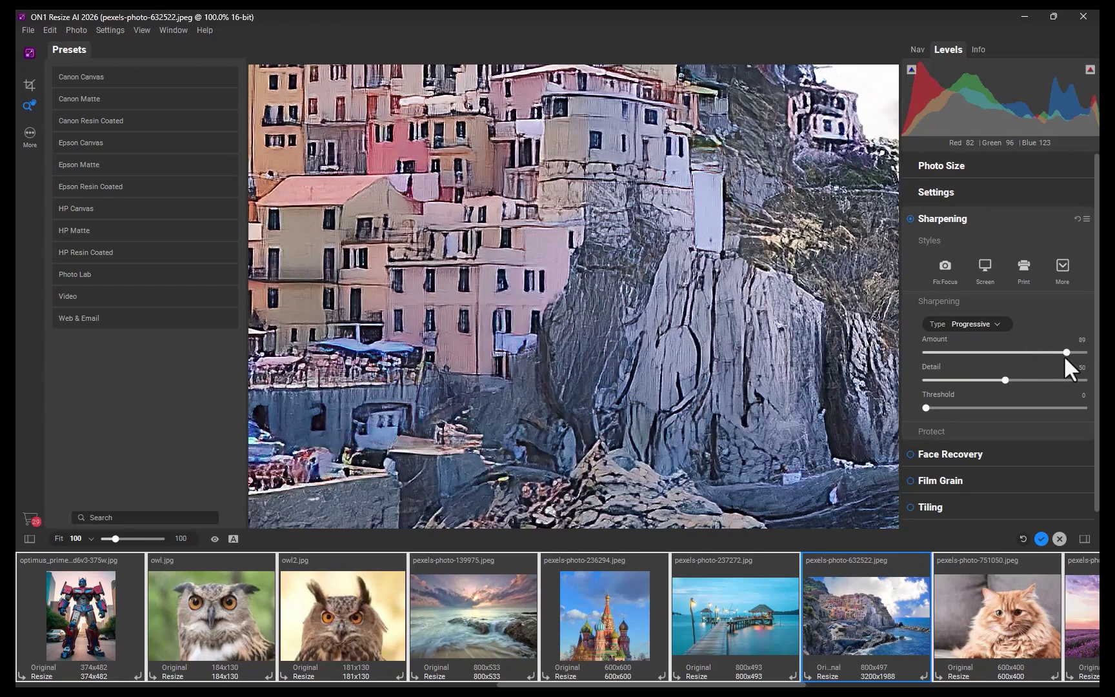
left_click(214, 539)
left_click(215, 539)
left_click_drag(807, 365, 222, 344)
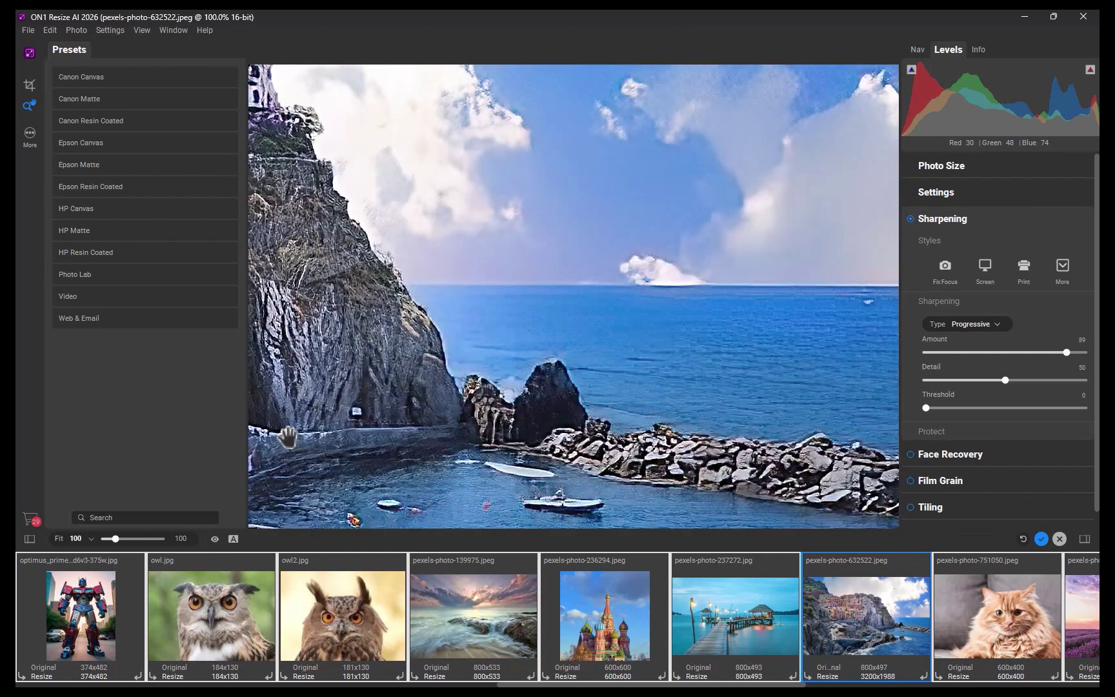
left_click_drag(1066, 352, 1007, 349)
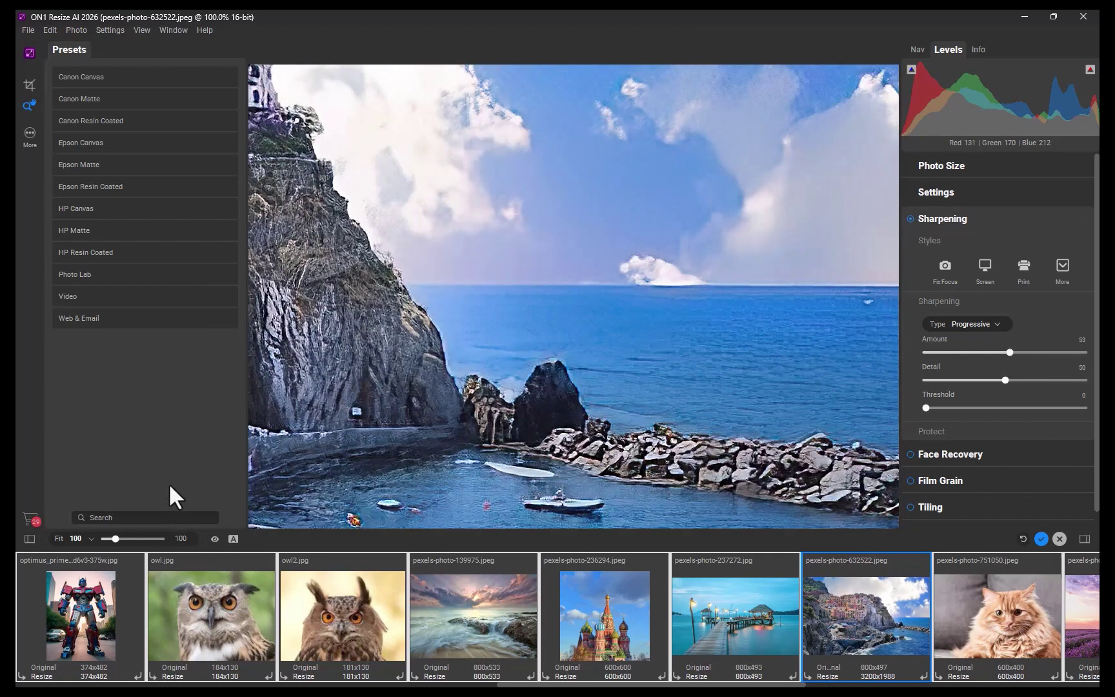
left_click(213, 539)
left_click(215, 539)
Step: Try Highest Quality, return to Standard, and lower the Sharpening Amount from 63 to 53
left_click(946, 194)
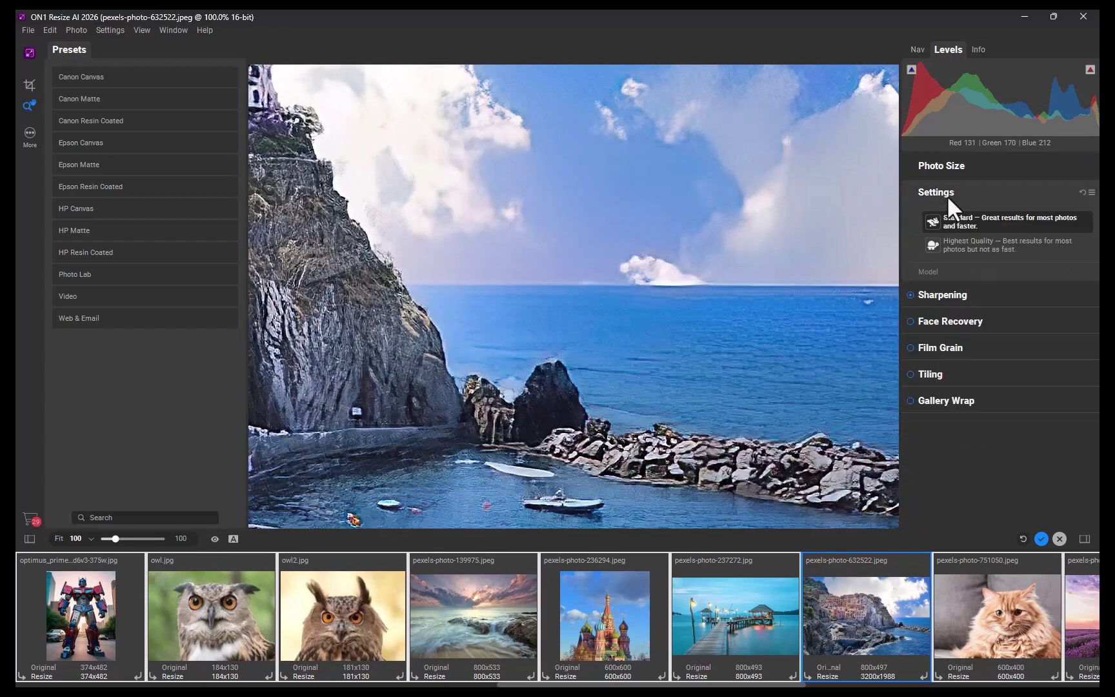
left_click(961, 244)
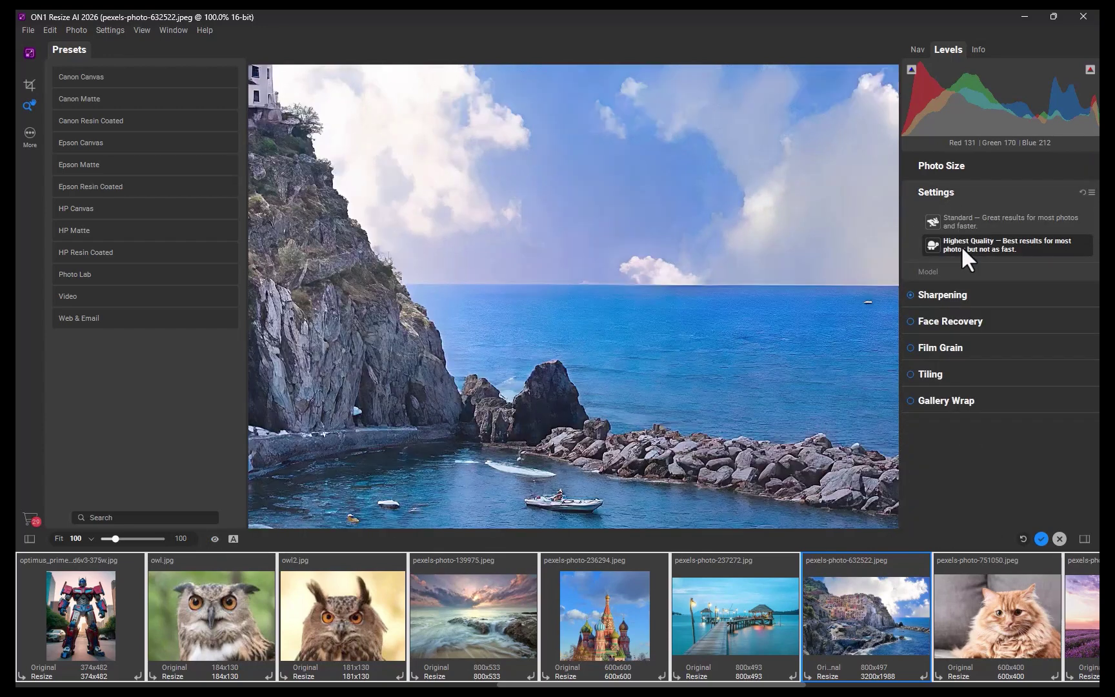
left_click(955, 296)
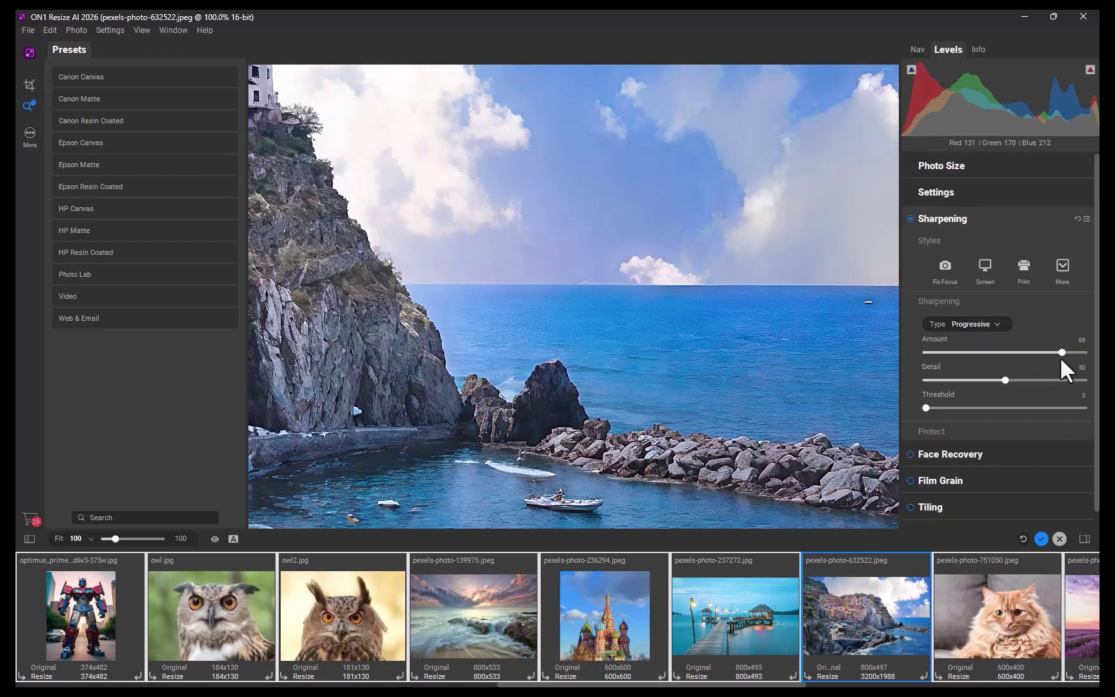
left_click(947, 192)
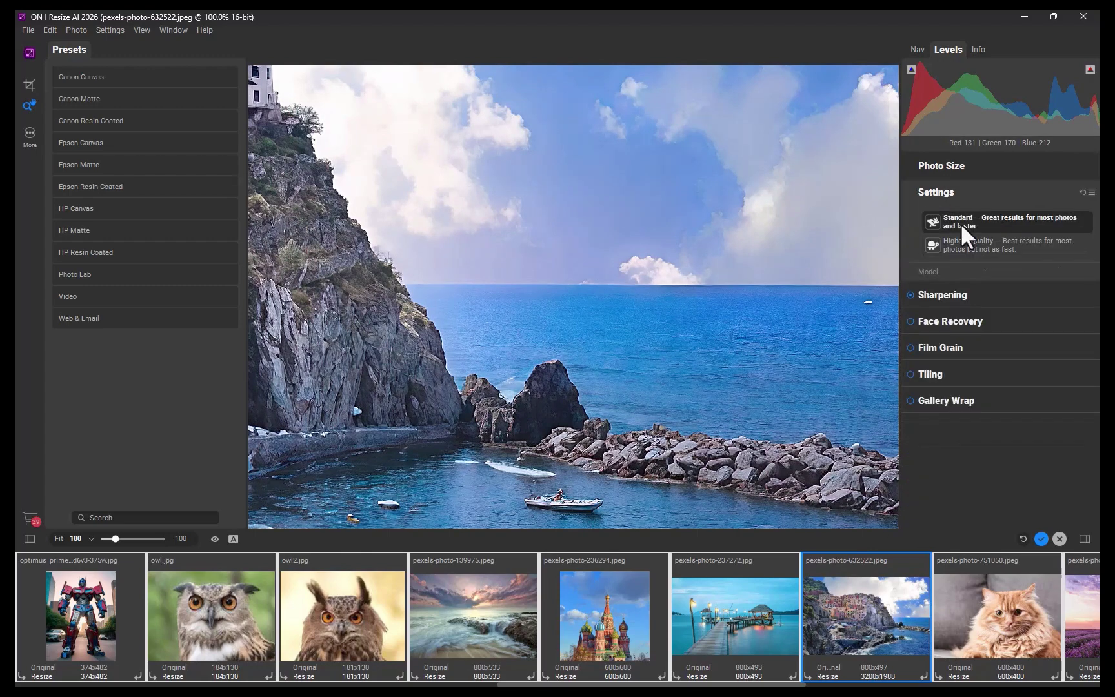
left_click(960, 223)
left_click(981, 295)
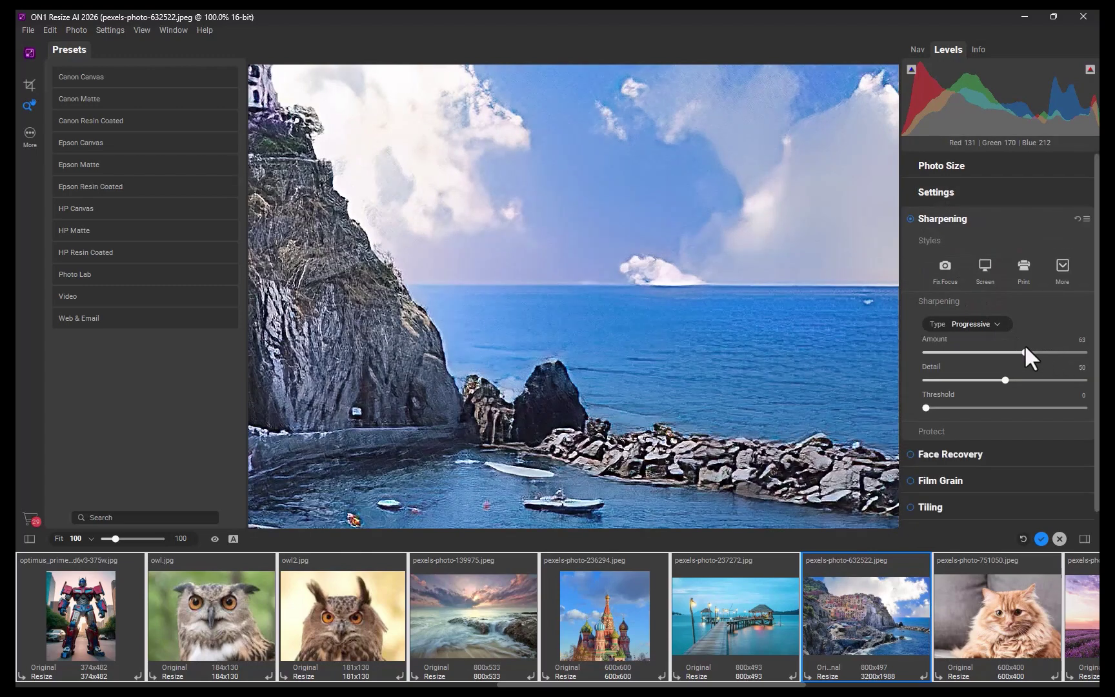
left_click_drag(1024, 351, 1009, 352)
Step: Alternate between Highest Quality and Standard models, comparing each against the original low-res image
left_click(942, 193)
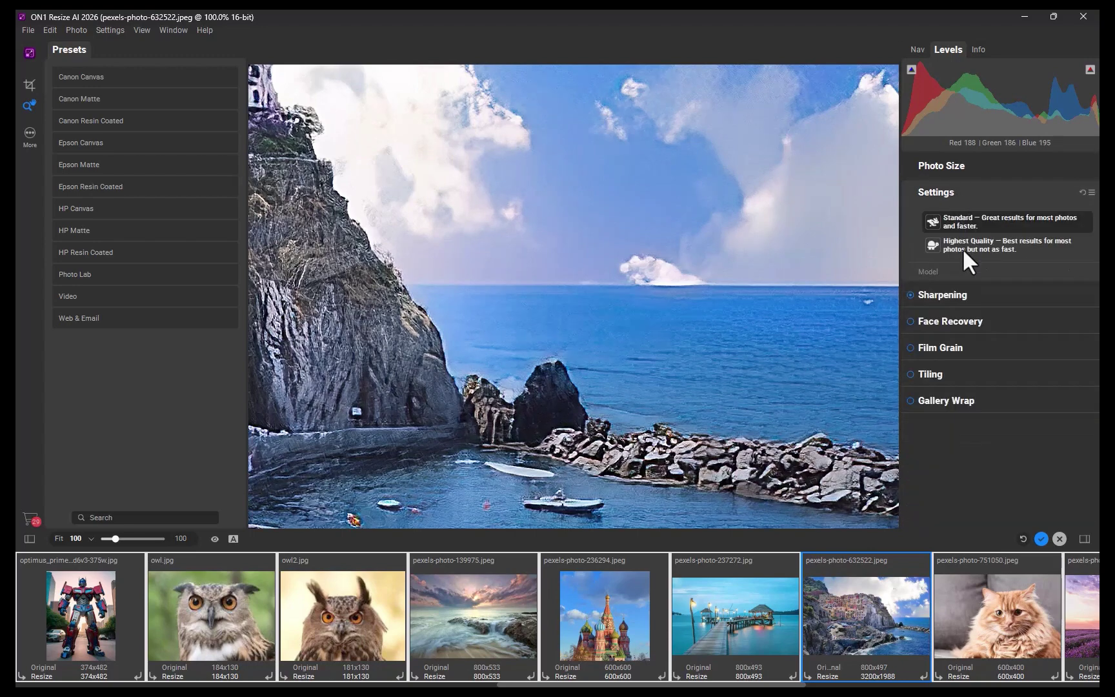
left_click(961, 246)
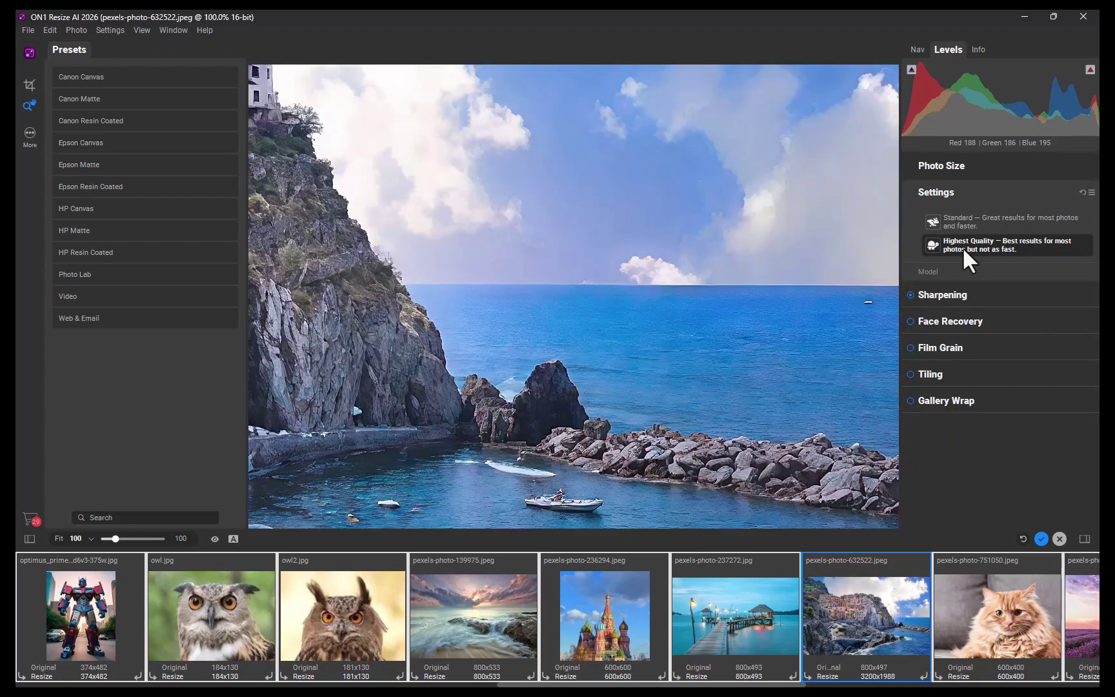
left_click(213, 539)
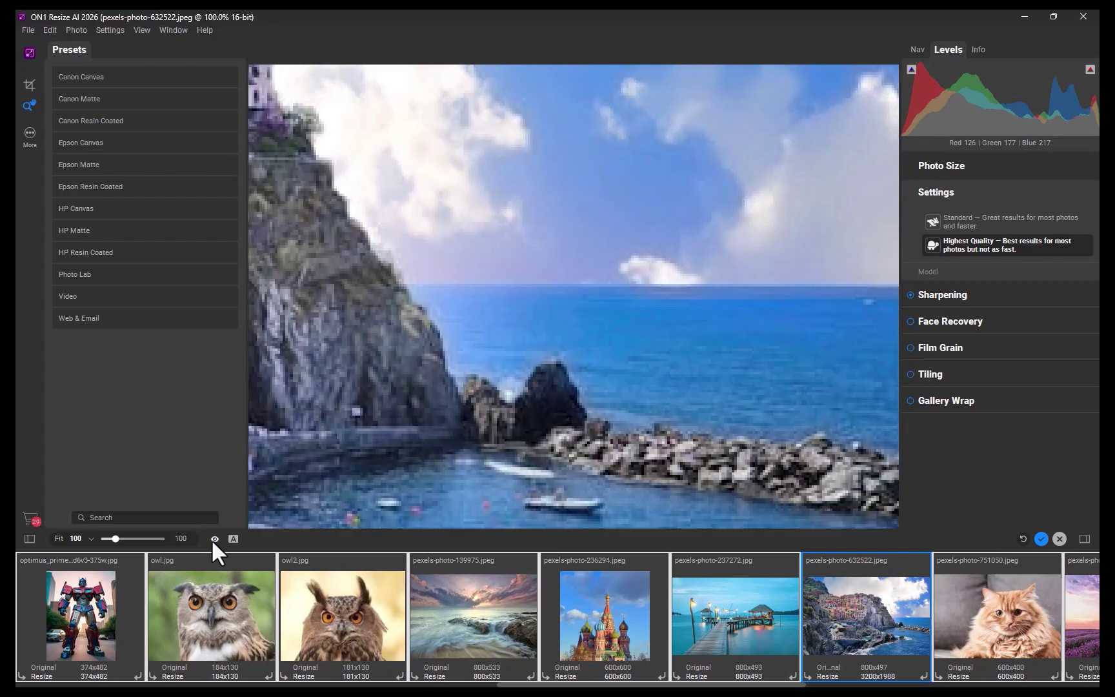
left_click(213, 539)
left_click(965, 221)
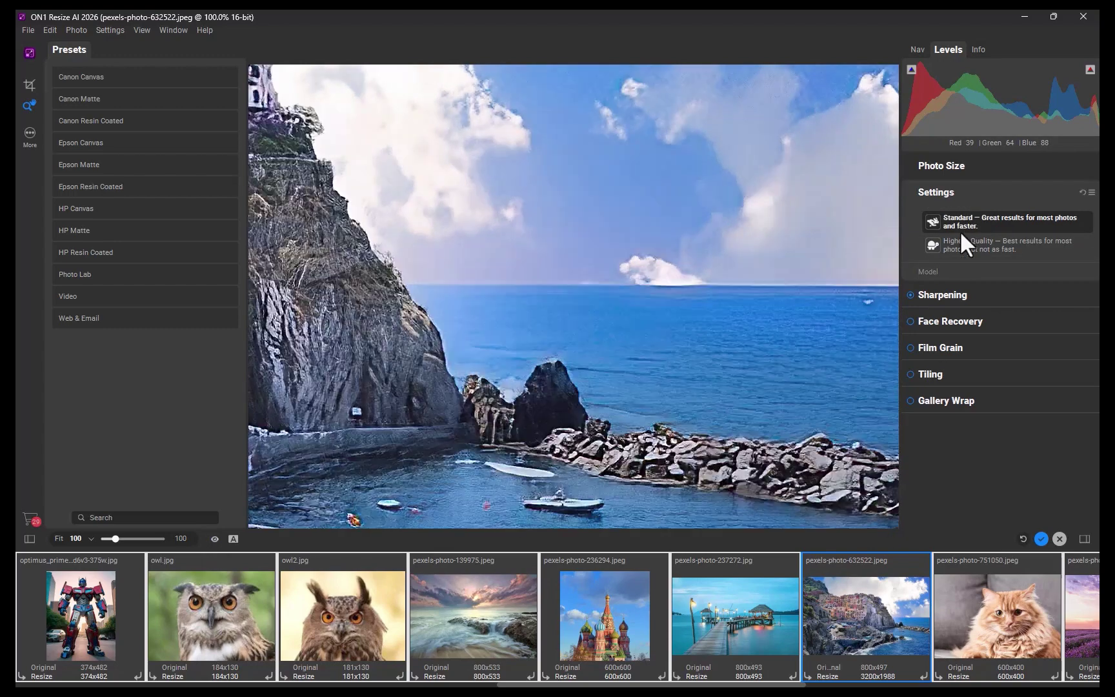
left_click(950, 295)
left_click(946, 191)
left_click(966, 240)
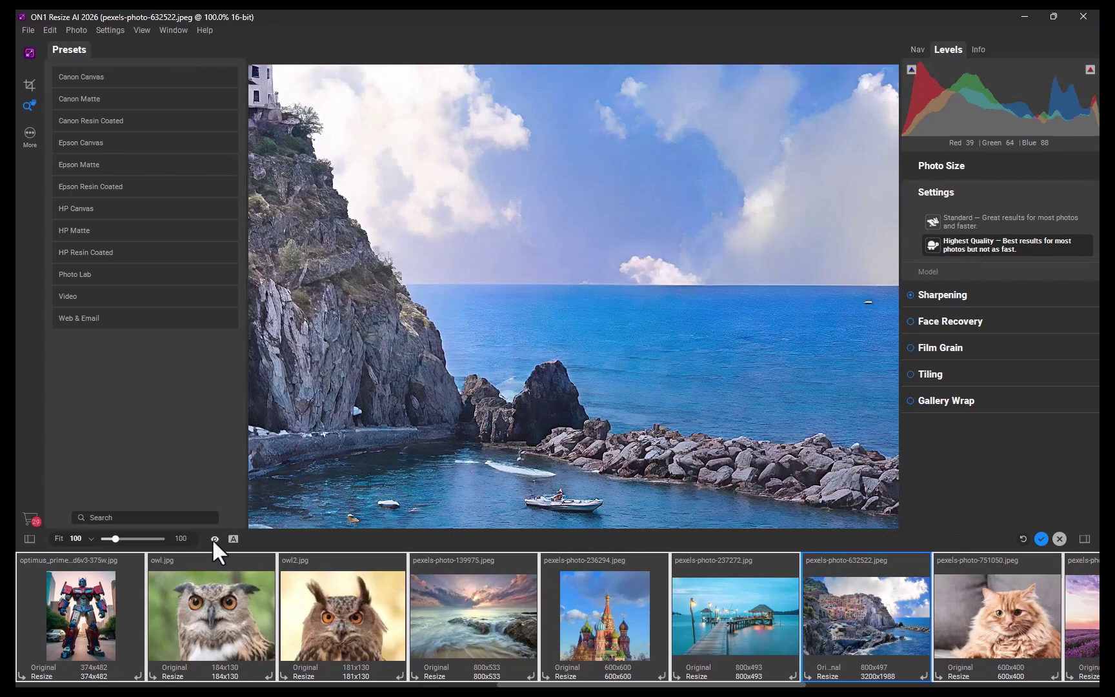
left_click(213, 539)
left_click(213, 538)
left_click(213, 539)
left_click(968, 221)
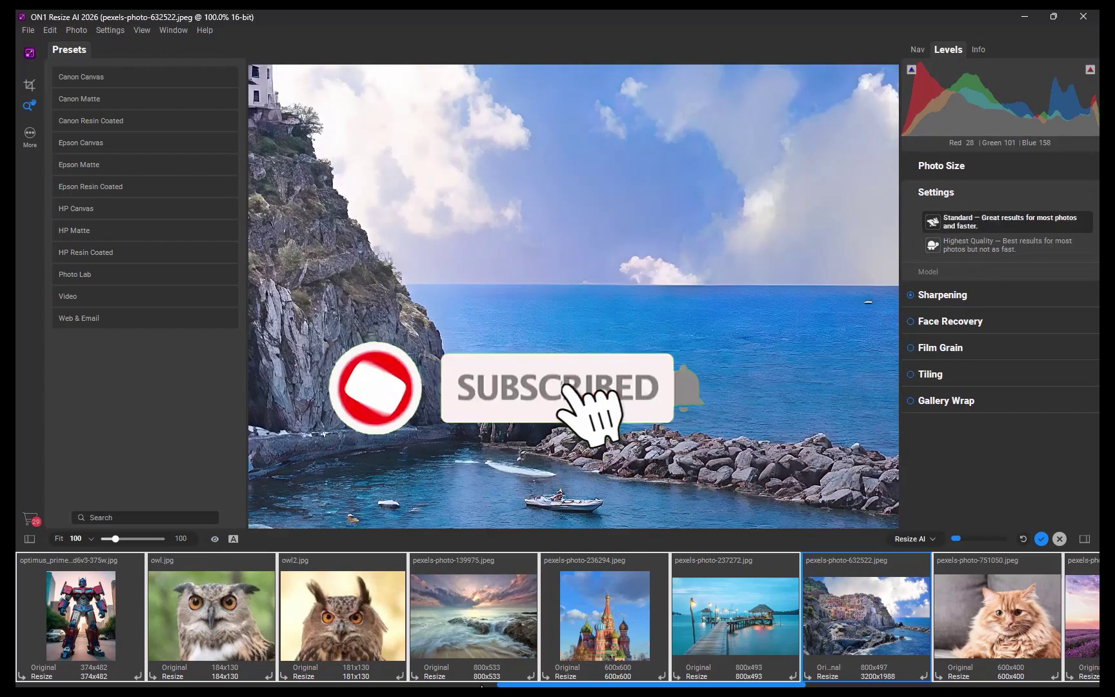
left_click(214, 538)
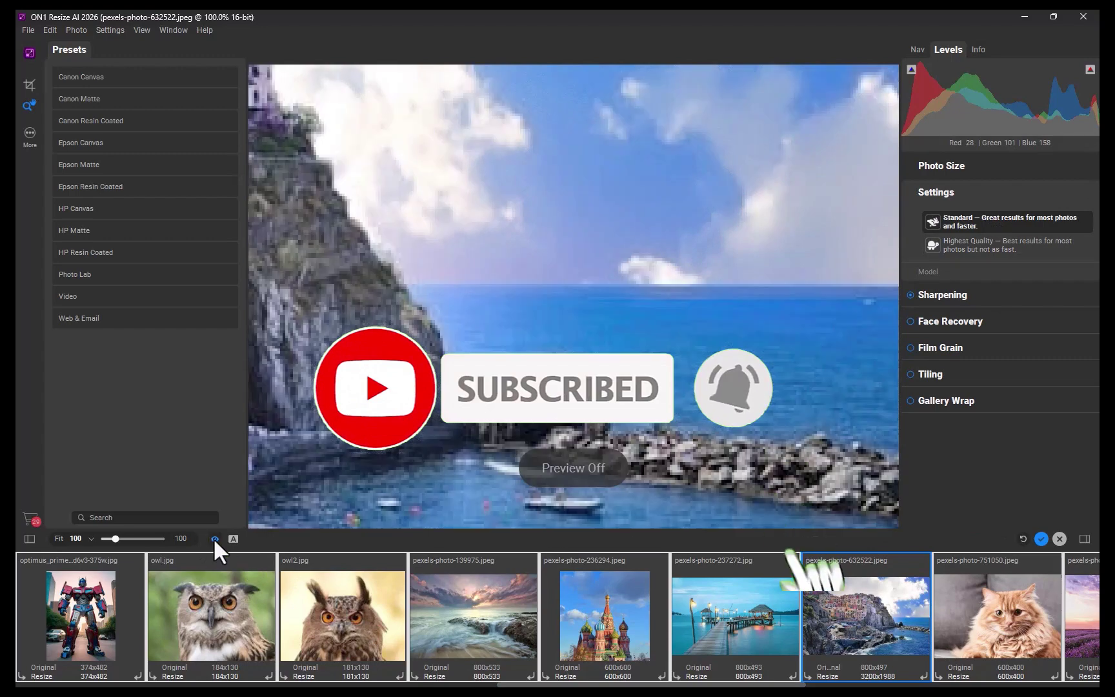
left_click(214, 539)
left_click(966, 244)
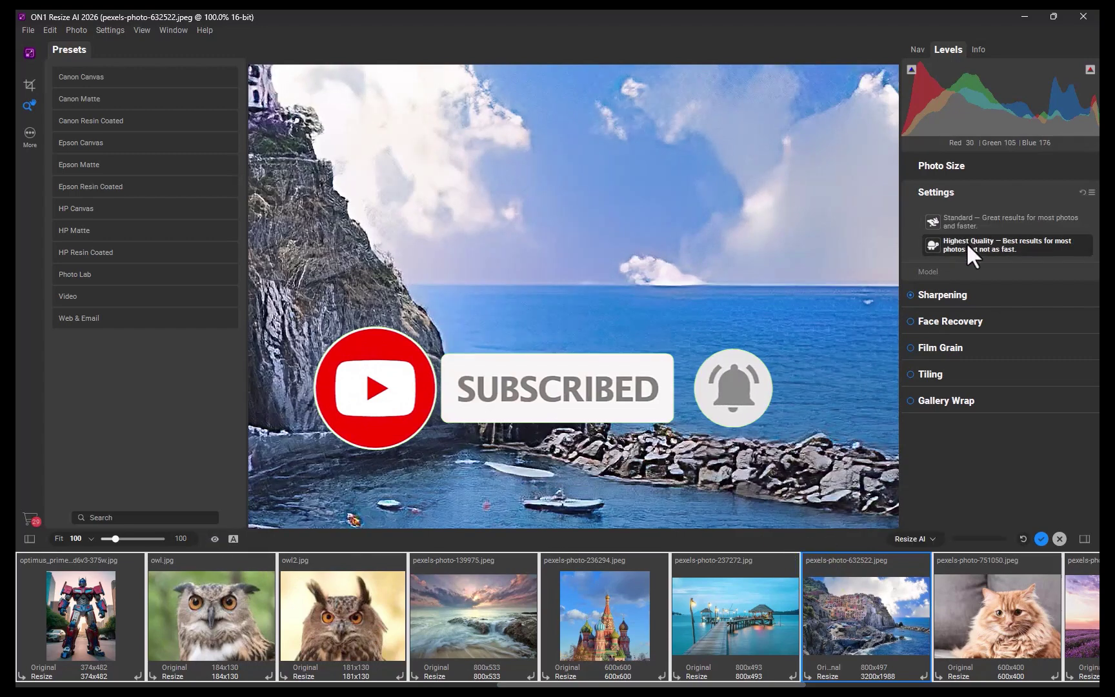